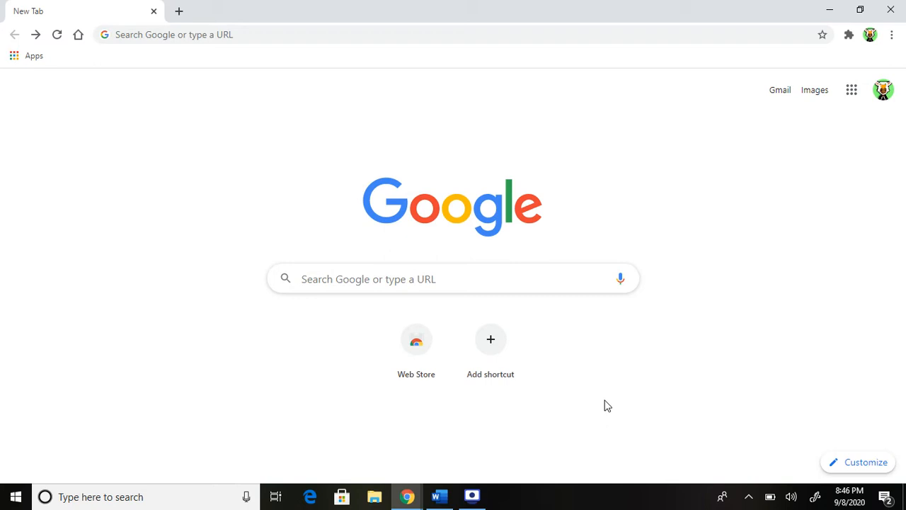
# Search the web for 'hisd outlook' from the Chrome address bar
pyautogui.click(172, 34)
pyautogui.write('hisd out')
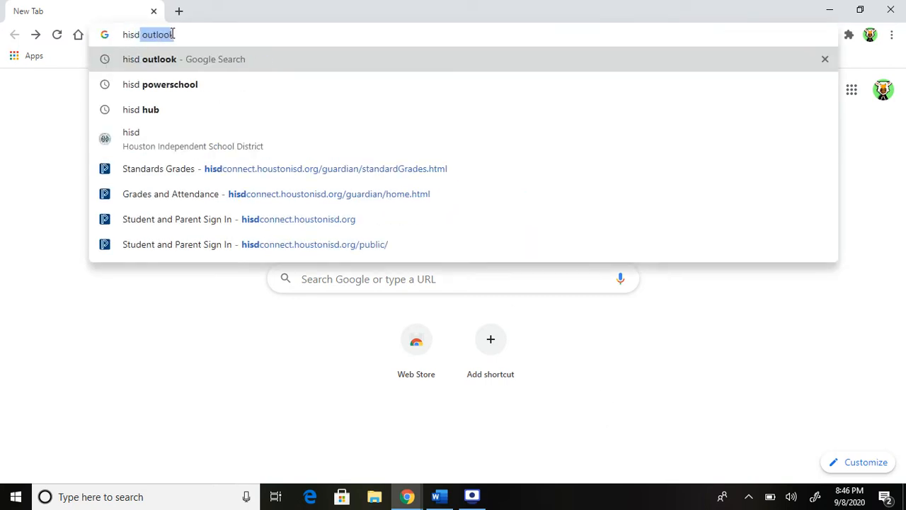
pyautogui.write('look')
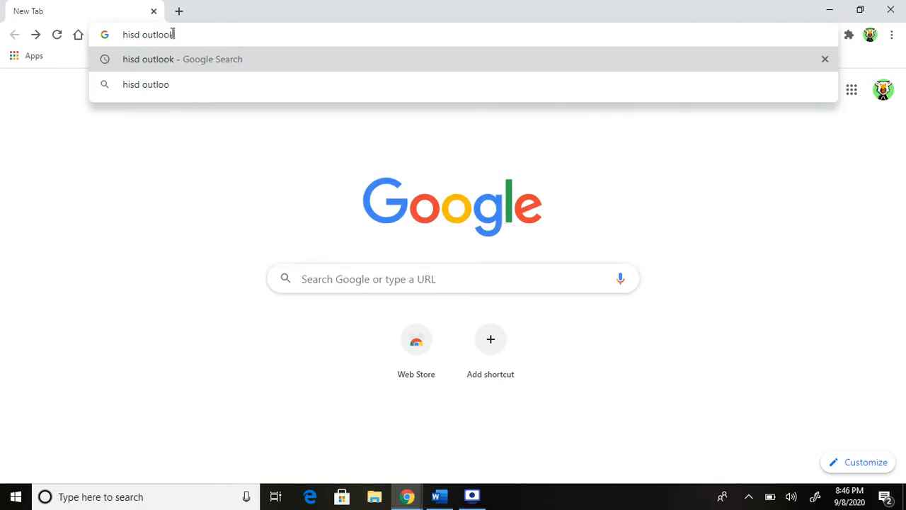
pyautogui.press('Return')
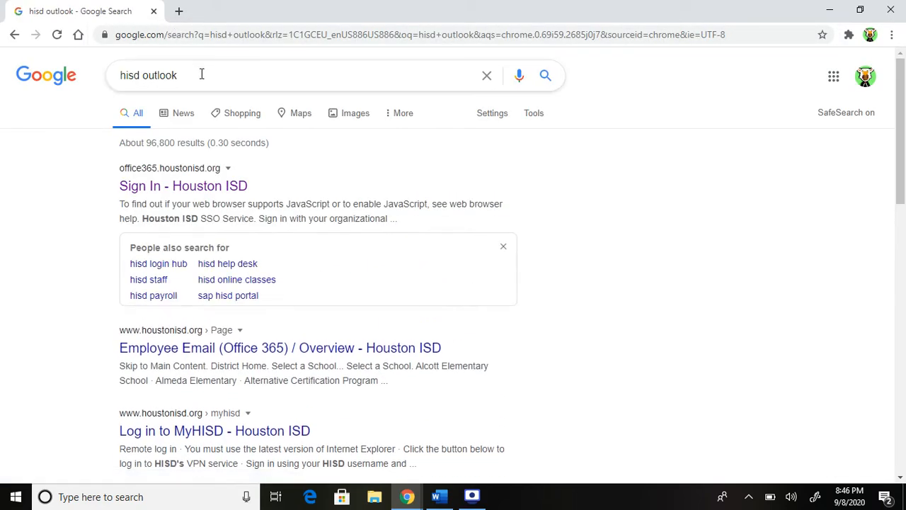
# Open the Houston ISD sign-in result and accept staying signed in
pyautogui.click(205, 186)
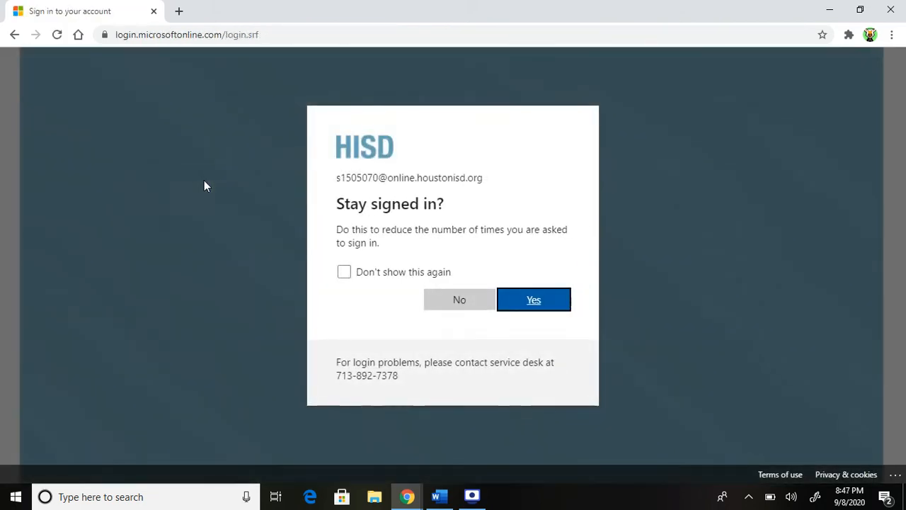
pyautogui.click(530, 297)
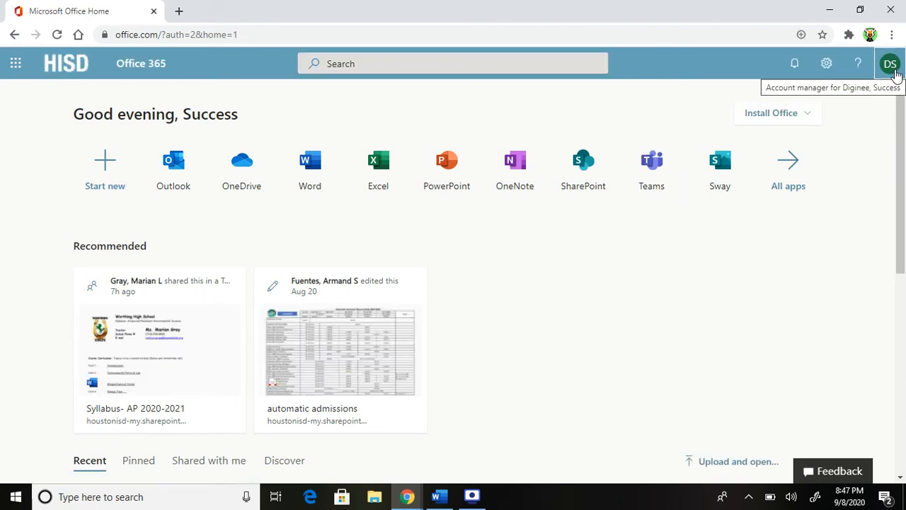
# Check the account panel, then launch Outlook mail from the Office 365 home page
pyautogui.click(891, 73)
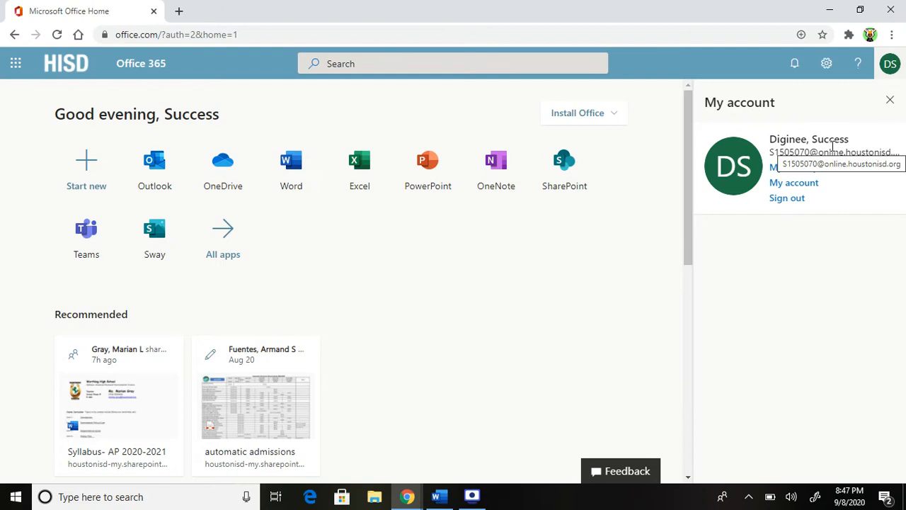
pyautogui.click(890, 100)
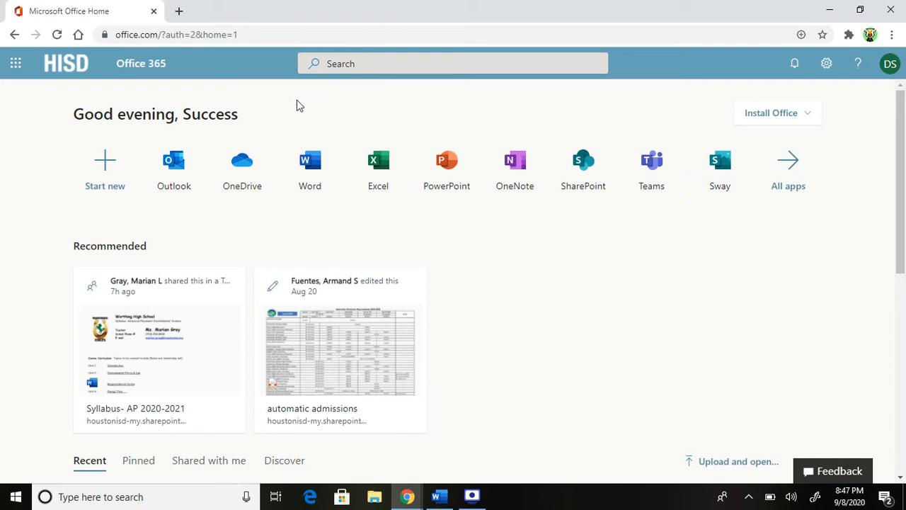
pyautogui.click(175, 160)
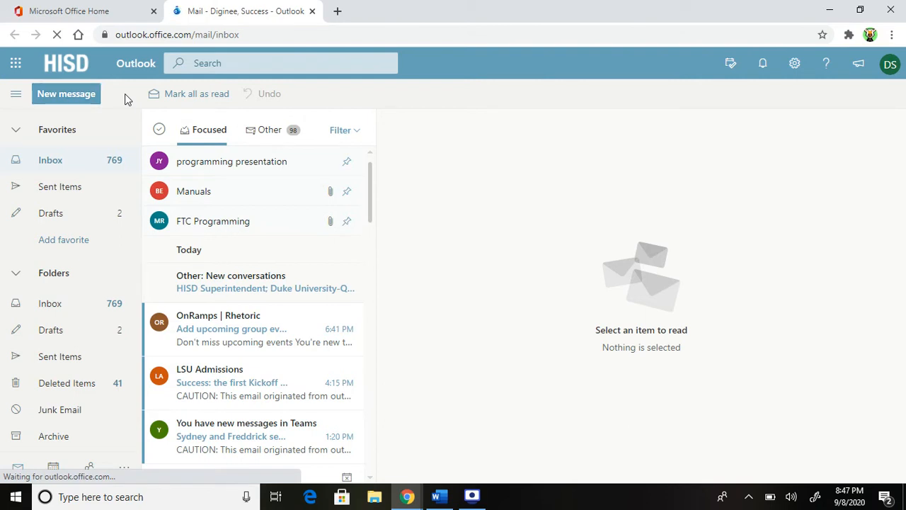
# Create a new message addressed to the Gmail contact's e-mail address
pyautogui.click(83, 94)
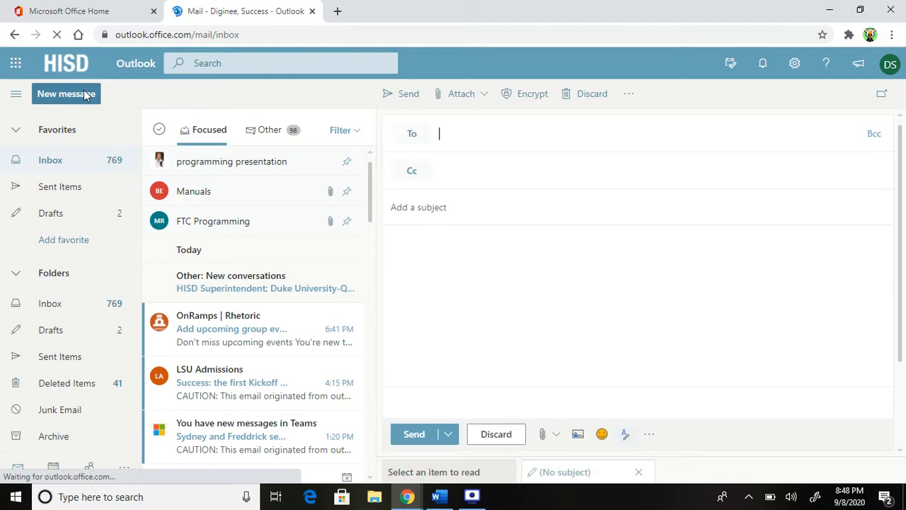
pyautogui.click(481, 136)
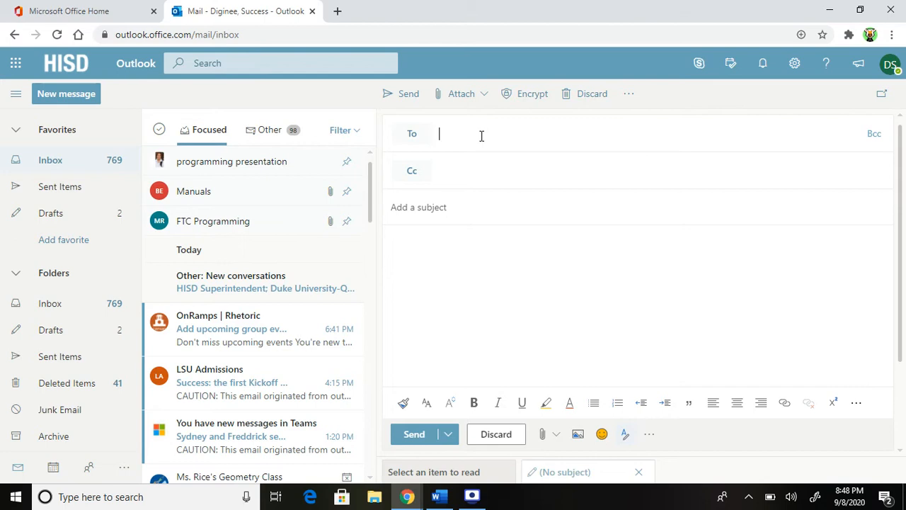
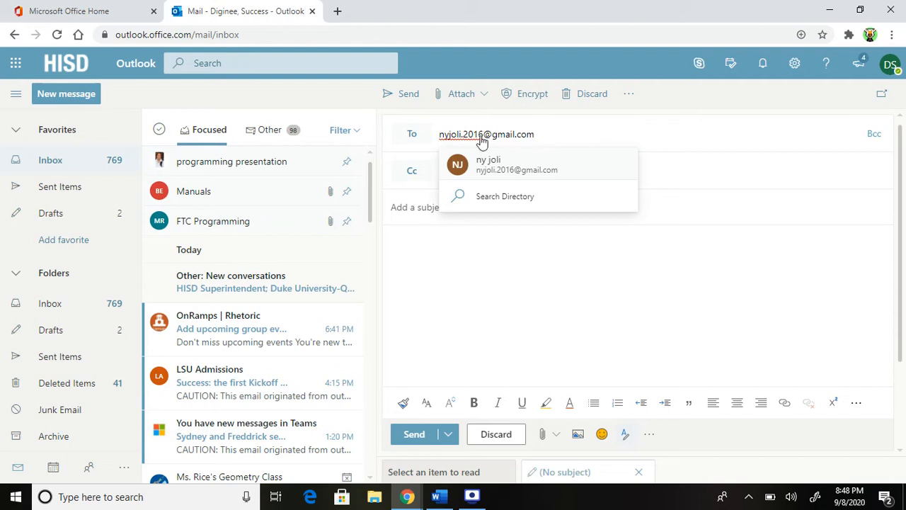
pyautogui.press('Return')
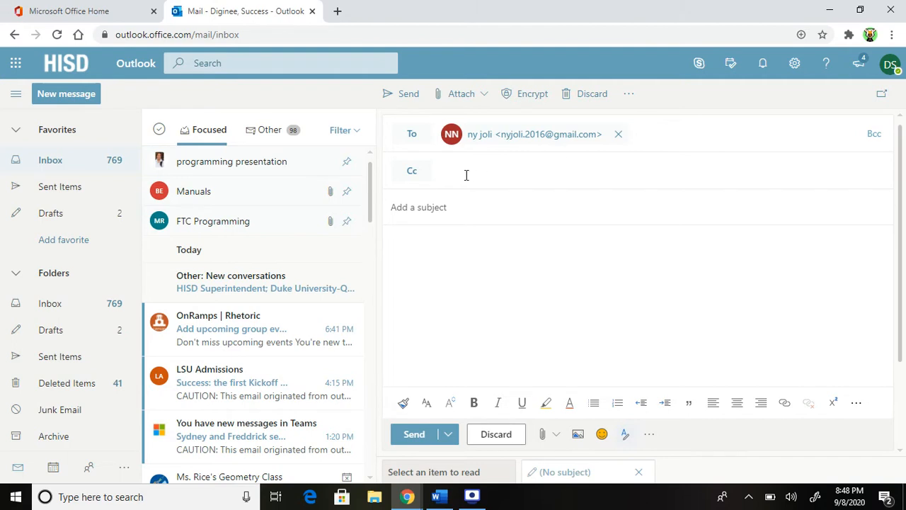
pyautogui.click(453, 211)
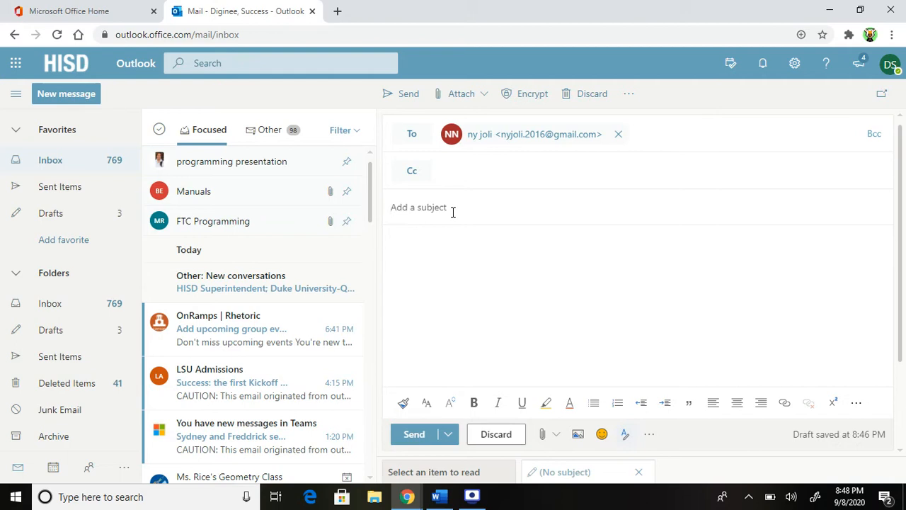
# Type the subject 08_WEBG_September_08_2020_Lastname_Firstname, correcting the Lastname typo
pyautogui.write('08')
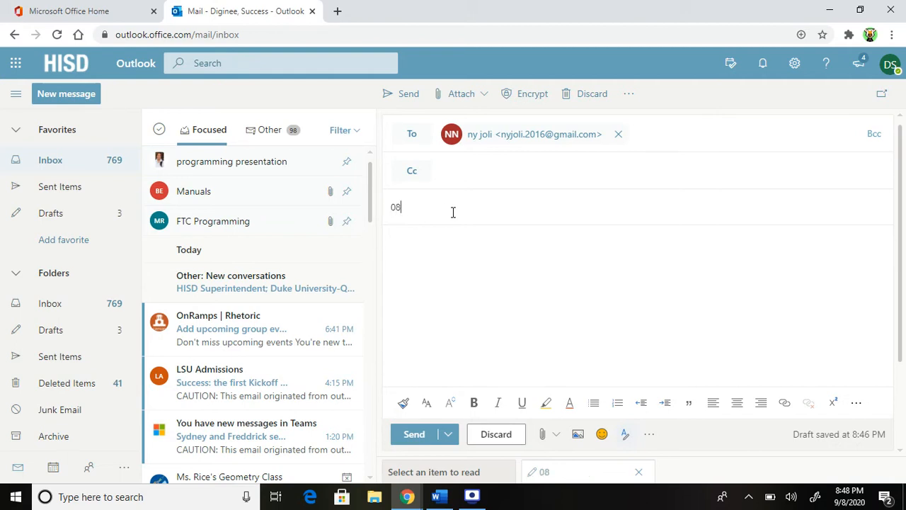
pyautogui.write('_')
pyautogui.write('WEBG_Se')
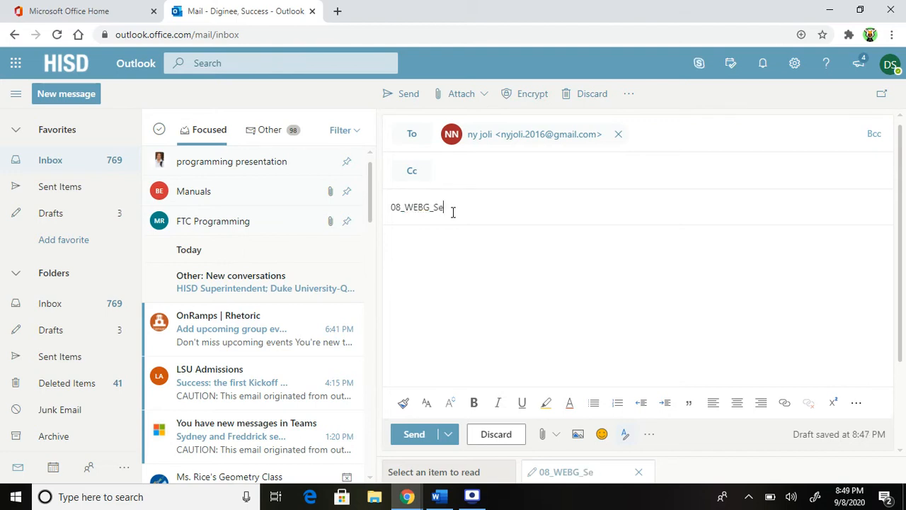
pyautogui.write('ptember_08')
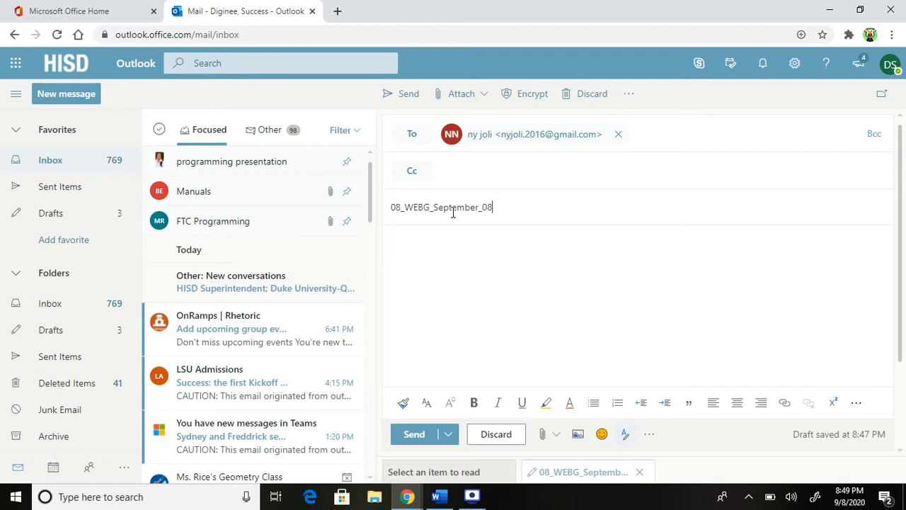
pyautogui.write('_2020')
pyautogui.write('_LastNam')
pyautogui.press('BackSpace')
pyautogui.press('BackSpace')
pyautogui.press('BackSpace')
pyautogui.write('nam')
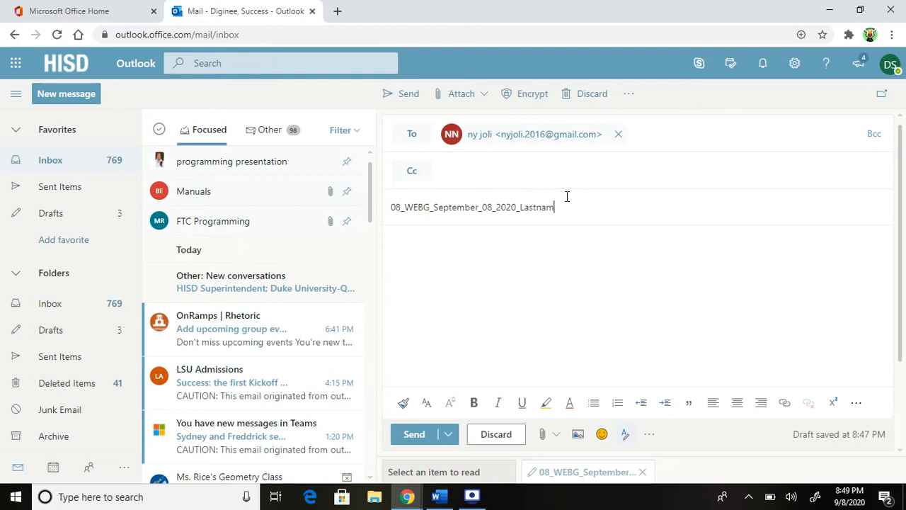
pyautogui.write('e_Firstname')
pyautogui.write('_TOPIC')
# End the subject with TOPIC, discarding the trial word FOOD
pyautogui.press('BackSpace')
pyautogui.press('BackSpace')
pyautogui.press('BackSpace')
pyautogui.press('BackSpace')
pyautogui.press('BackSpace')
pyautogui.write('FOOD')
pyautogui.press('BackSpace')
pyautogui.press('BackSpace')
pyautogui.press('BackSpace')
pyautogui.press('BackSpace')
pyautogui.write('TOPIC')
pyautogui.click(596, 239)
# Replace WEBG with SUBJECT so the subject reads 08_SUBJECT_September_08_2020_Lastname_Firstname_TOPIC
pyautogui.click(430, 208)
pyautogui.press('BackSpace')
pyautogui.press('BackSpace')
pyautogui.press('BackSpace')
pyautogui.press('BackSpace')
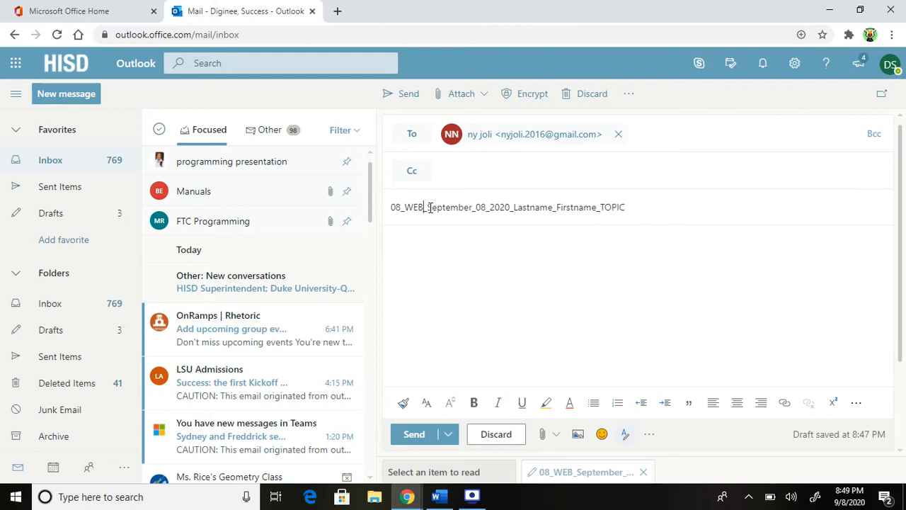
pyautogui.write('Cl')
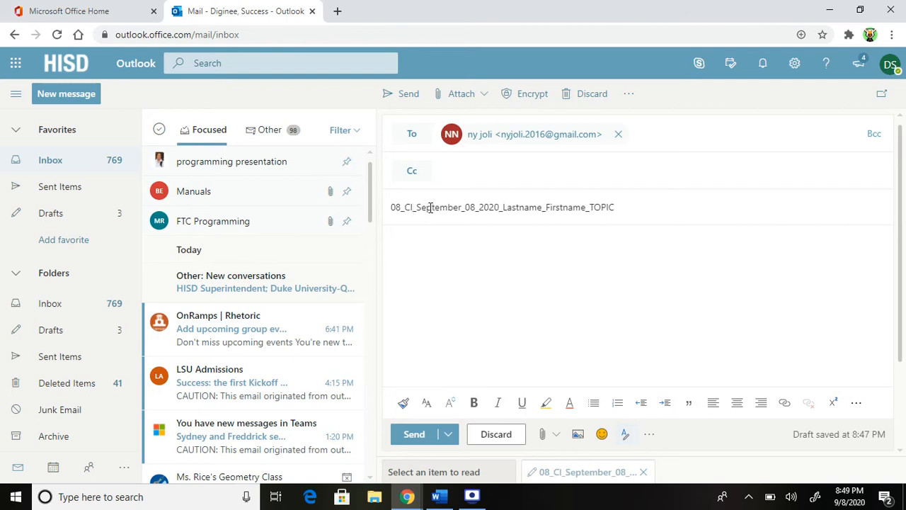
pyautogui.write('ass')
pyautogui.press('BackSpace')
pyautogui.press('BackSpace')
pyautogui.press('BackSpace')
pyautogui.press('BackSpace')
pyautogui.press('BackSpace')
pyautogui.write('sub')
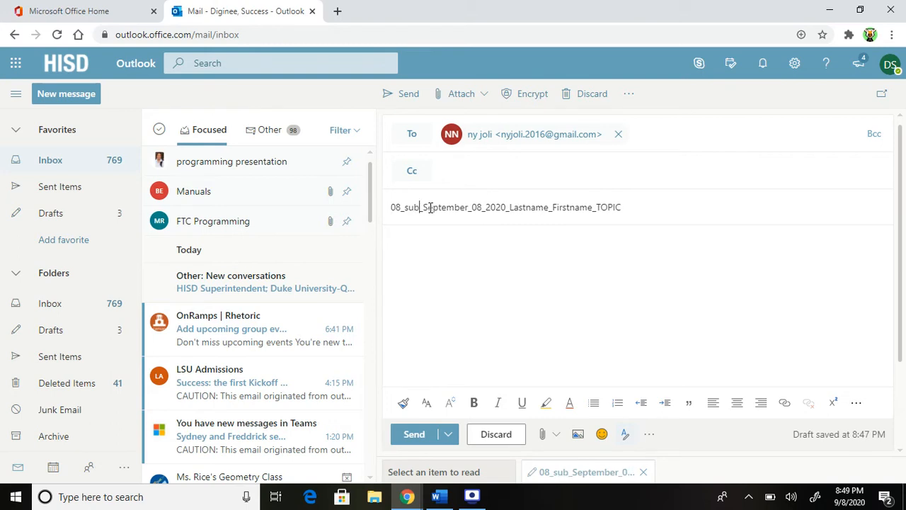
pyautogui.write('jecy')
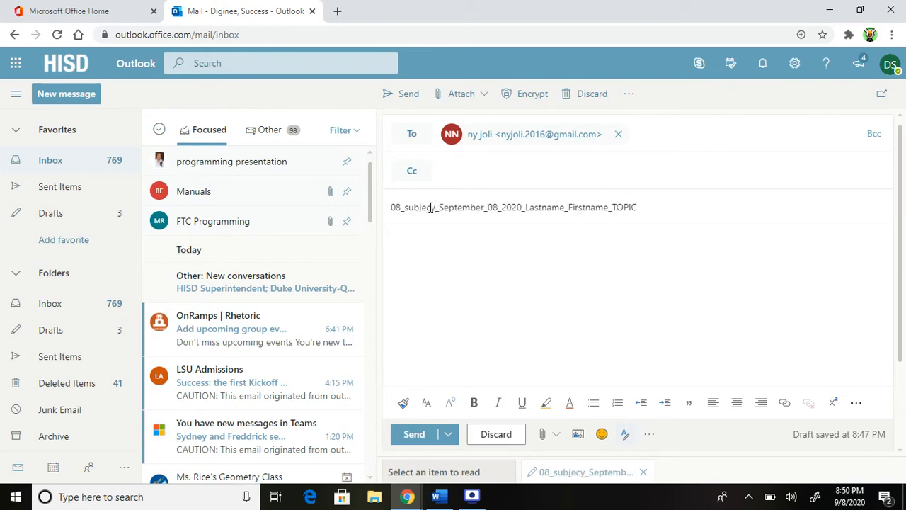
pyautogui.press('BackSpace')
pyautogui.press('BackSpace')
pyautogui.press('BackSpace')
pyautogui.press('BackSpace')
pyautogui.press('BackSpace')
pyautogui.press('BackSpace')
pyautogui.press('BackSpace')
pyautogui.write('S')
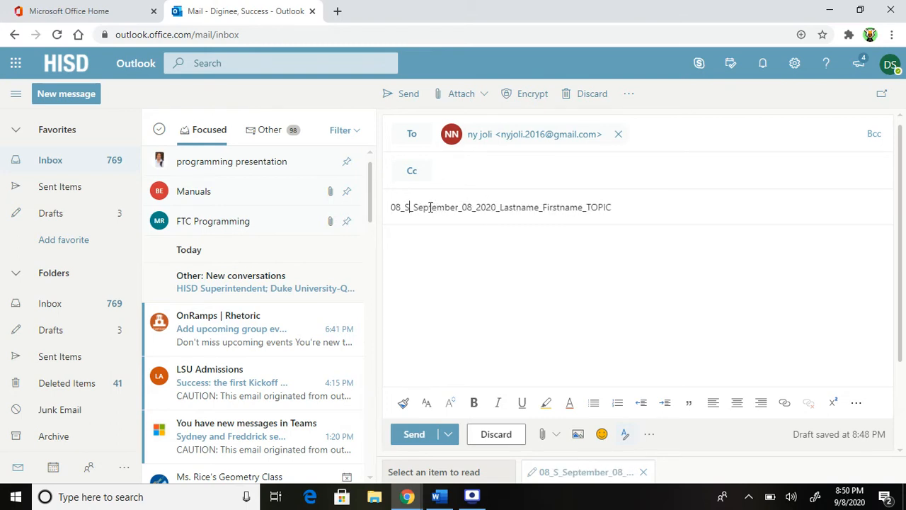
pyautogui.write('UBJECT')
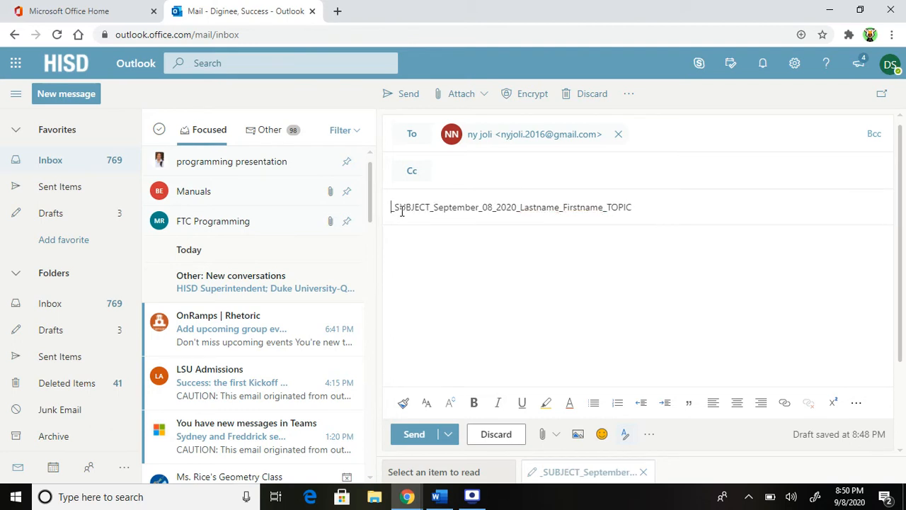
pyautogui.write('08')
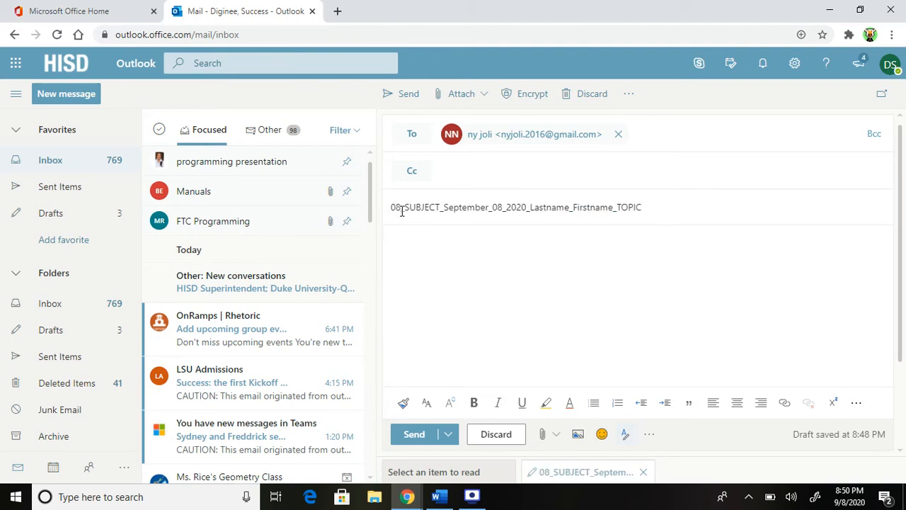
pyautogui.click(446, 248)
# Type the header lines: Lastname, Firstname; WEBG; the teacher's name; September 8, 2020
pyautogui.write('Lastname, Firstname')
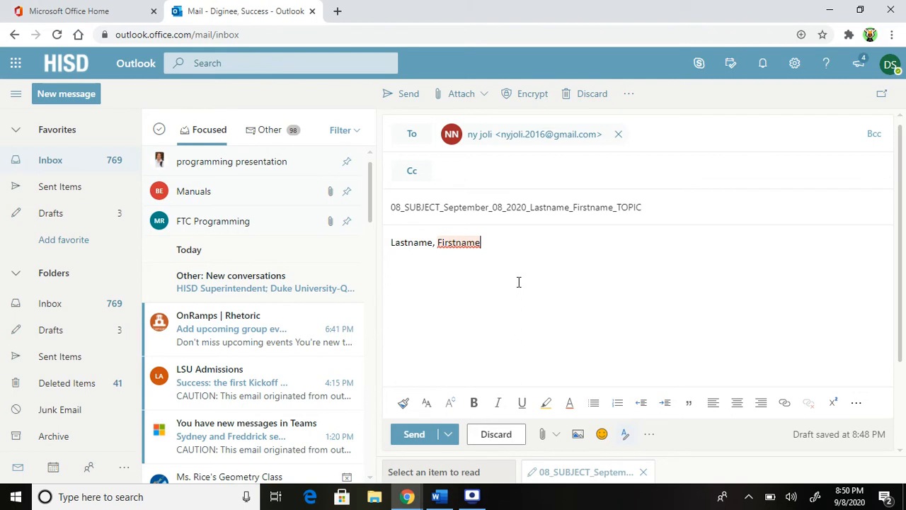
pyautogui.press('Return')
pyautogui.write('WEBG (')
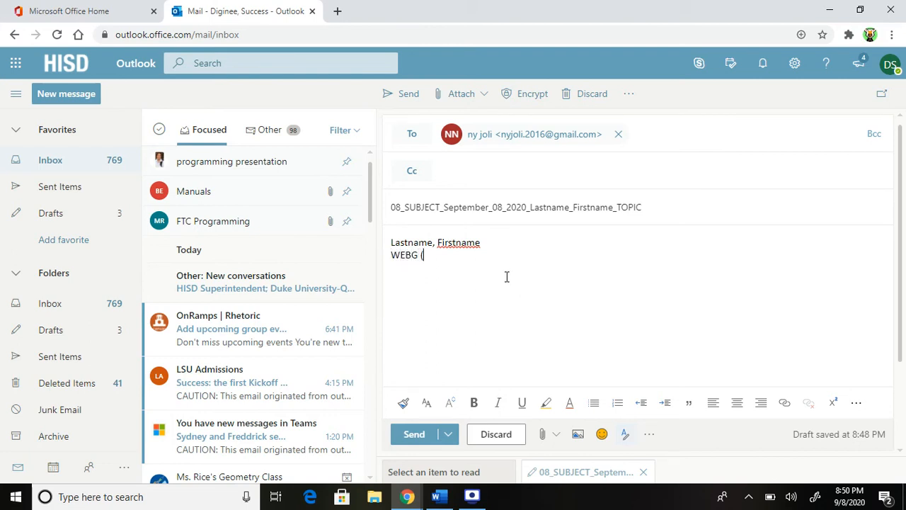
pyautogui.write('subject)')
pyautogui.moveTo(477, 258); pyautogui.dragTo(417, 256)
pyautogui.press('BackSpace')
pyautogui.press('Return')
pyautogui.write('N. Jolivet')
pyautogui.press('Return')
pyautogui.write('September')
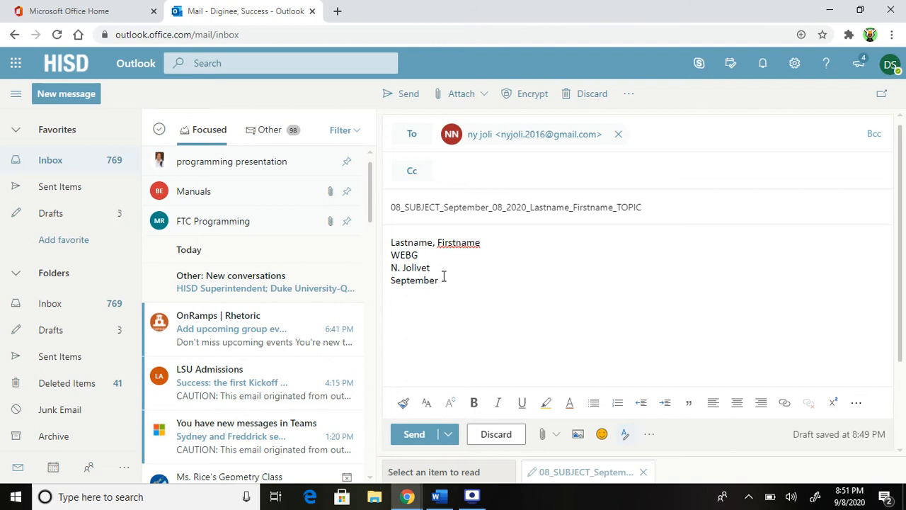
pyautogui.write(' 8, 2020')
# Correct the subject's date, then add the line 'DO NOW Why is success so awesome?'
pyautogui.click(500, 208)
pyautogui.press('BackSpace')
pyautogui.write('18_20')
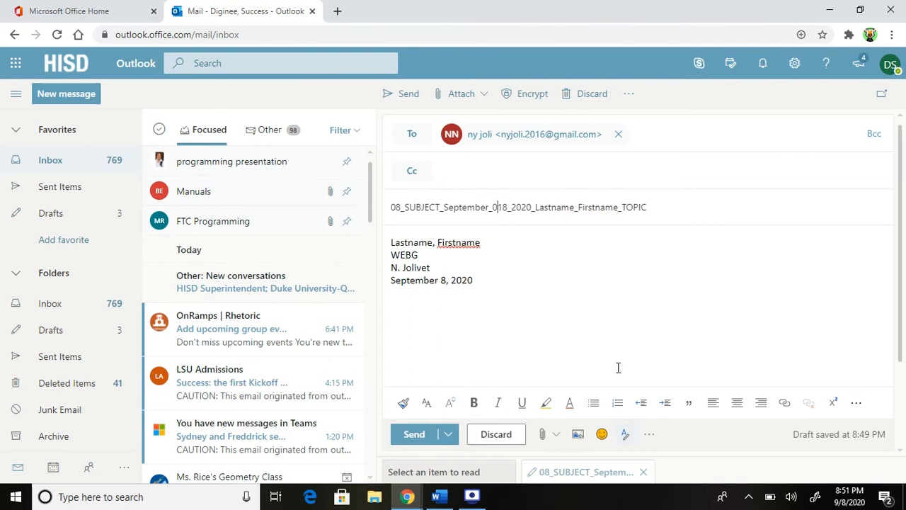
pyautogui.press('BackSpace')
pyautogui.press('Right')
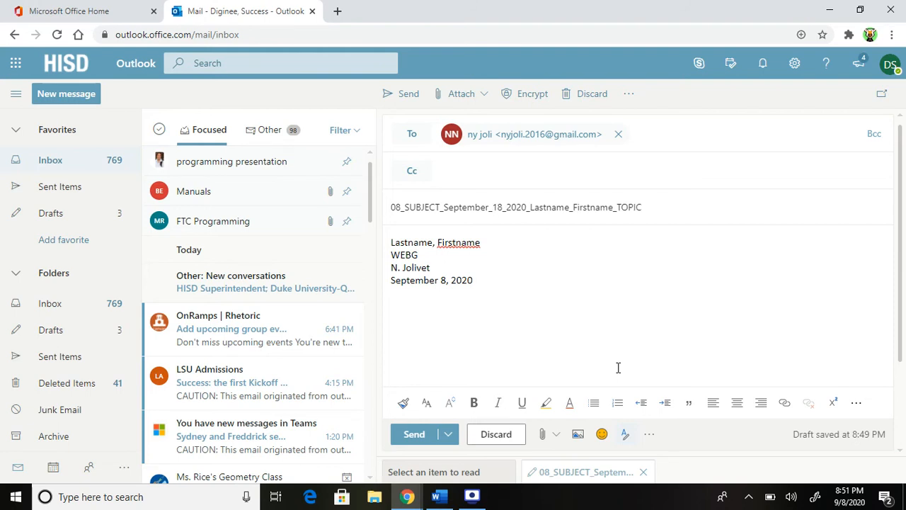
pyautogui.press('BackSpace')
pyautogui.write('0')
pyautogui.press('Return')
pyautogui.press('Return')
pyautogui.write('DO NOW ')
pyautogui.write('Why is ')
pyautogui.write('success ')
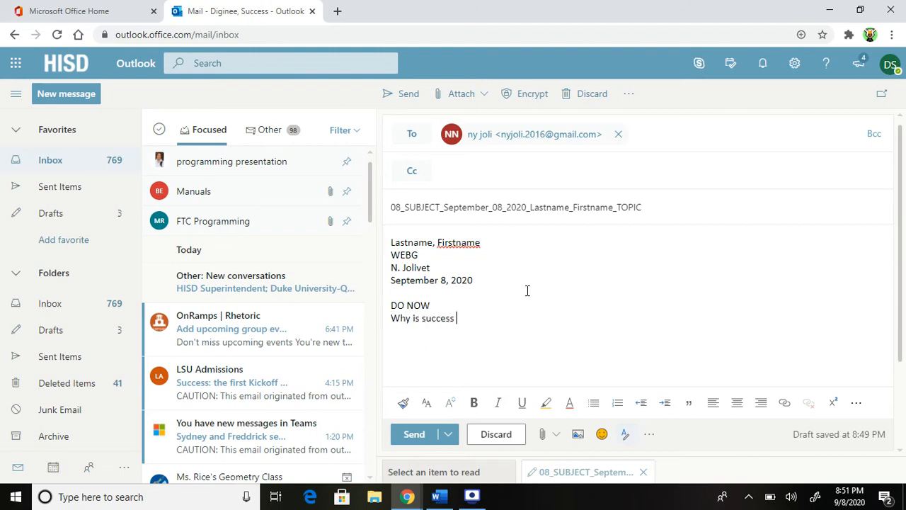
pyautogui.write('so awesome?')
# Capitalize Success in the DO NOW question and start a new line
pyautogui.click(427, 318)
pyautogui.press('BackSpace')
pyautogui.write('S')
pyautogui.click(548, 319)
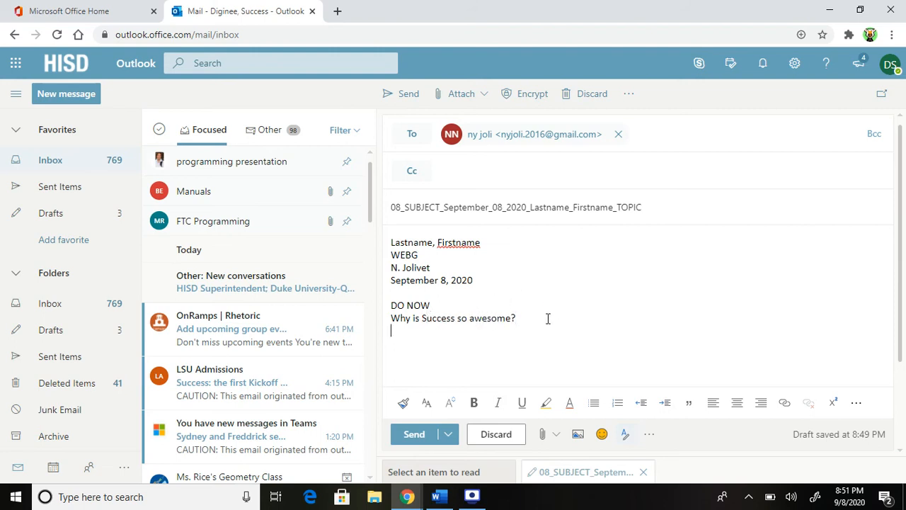
pyautogui.press('Return')
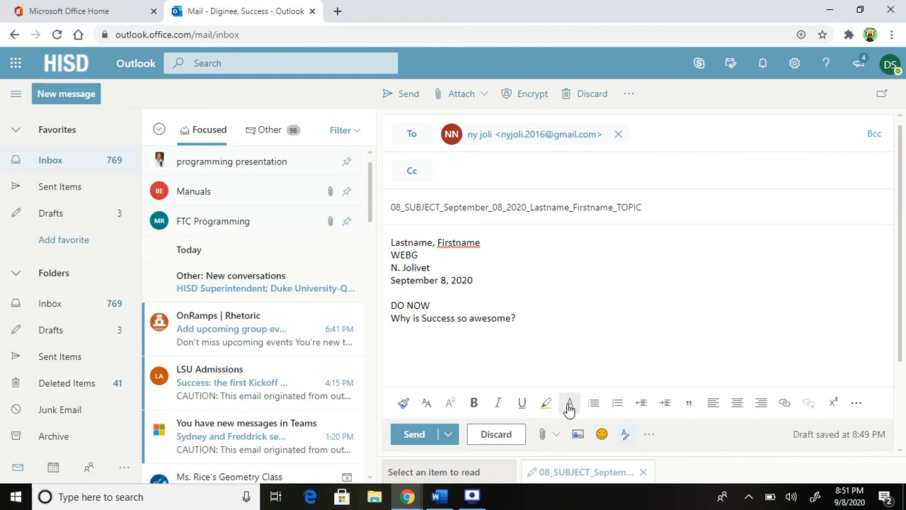
# Write the red answer 'Success is awesome because he is just simply awesome.'
pyautogui.click(569, 402)
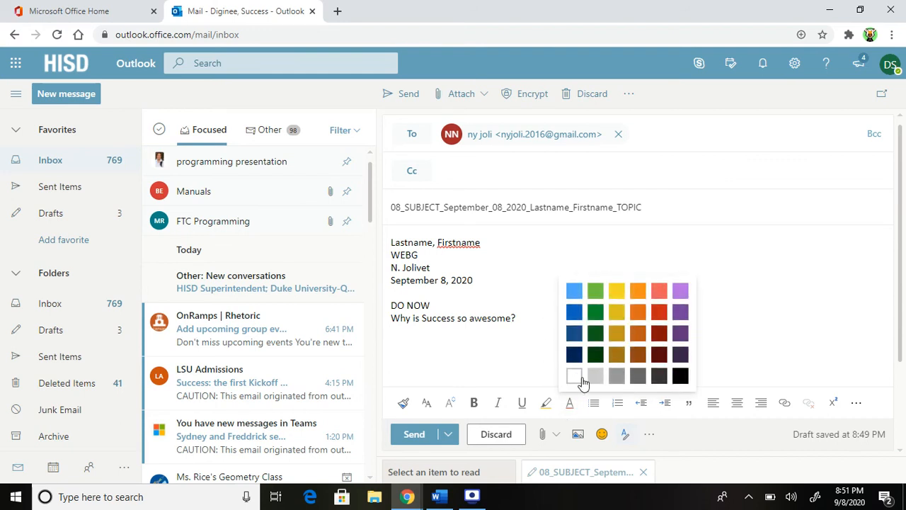
pyautogui.click(519, 366)
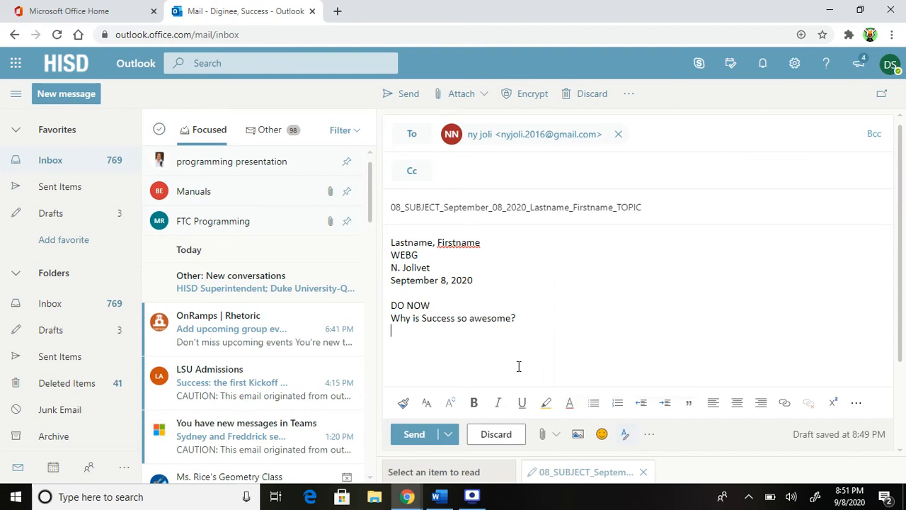
pyautogui.click(570, 402)
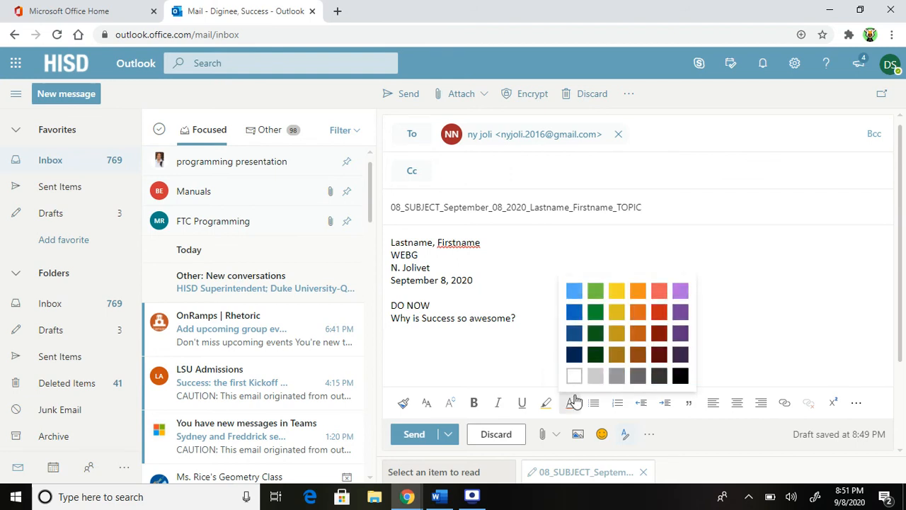
pyautogui.click(658, 312)
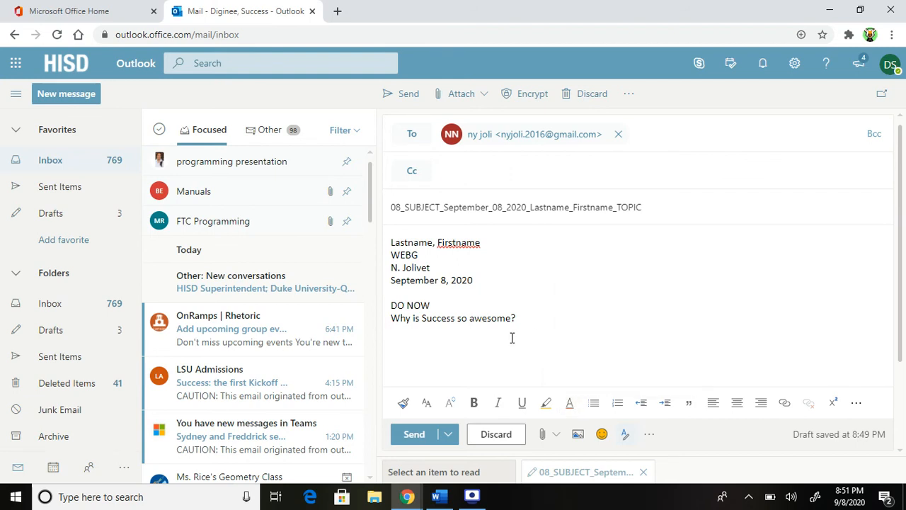
pyautogui.write('Suc')
pyautogui.press('BackSpace')
pyautogui.write('cces')
pyautogui.press('Tab')
pyautogui.write('is awesom')
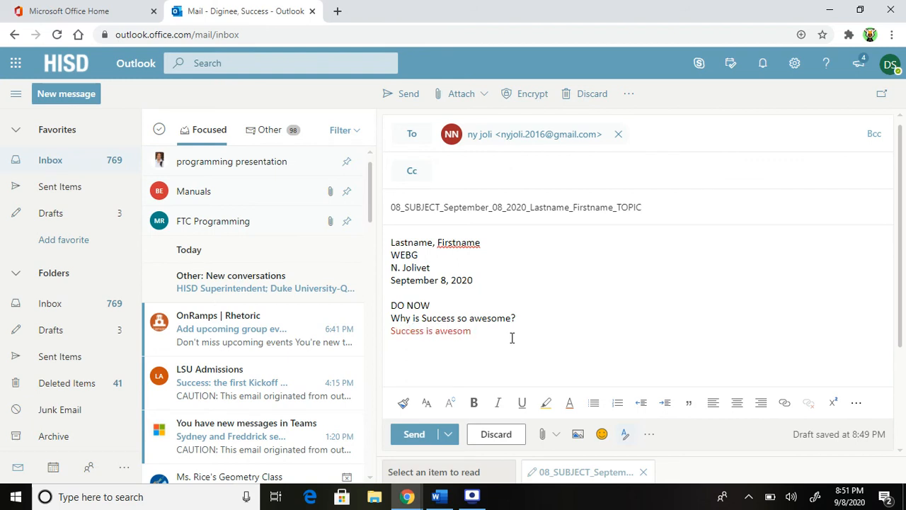
pyautogui.write('e because he is just simply a')
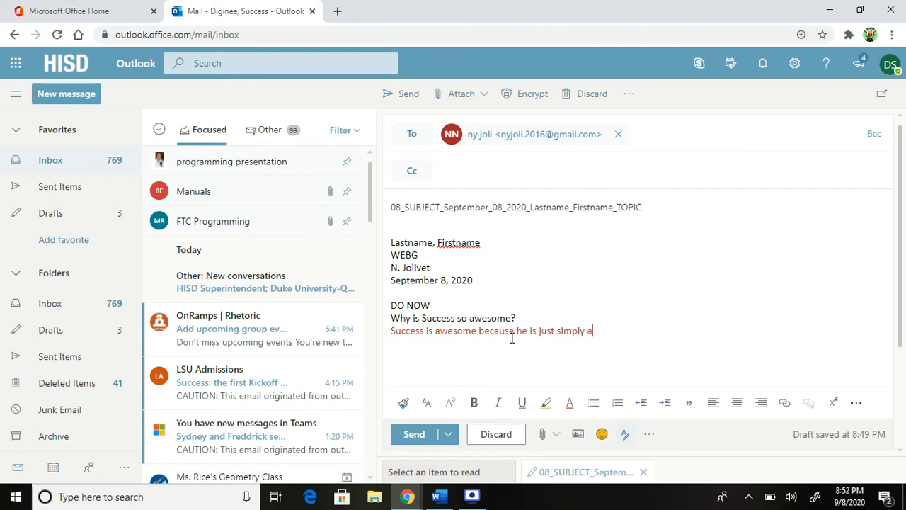
pyautogui.write('wesome.')
# In black text, add the EXIT heading and the question 'Why is pizza the best food?'
pyautogui.click(569, 402)
pyautogui.click(680, 376)
pyautogui.click(508, 354)
pyautogui.write('EXIT')
pyautogui.press('Return')
pyautogui.write('Why')
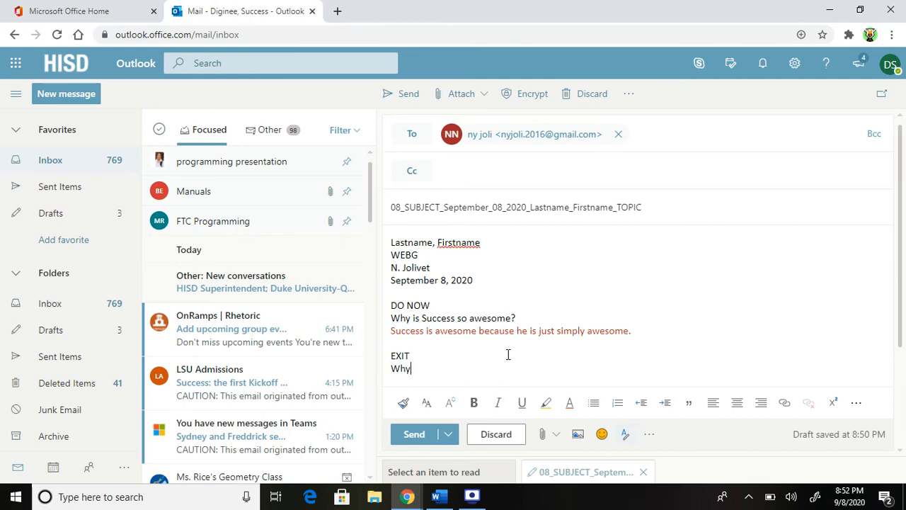
pyautogui.write(' are')
pyautogui.press('BackSpace')
pyautogui.press('BackSpace')
pyautogui.press('BackSpace')
pyautogui.press('BackSpace')
pyautogui.write('is pizza the best food?')
# Write the red answer 'Pizza can be combined and changed up in many ways!'
pyautogui.click(571, 405)
pyautogui.click(659, 317)
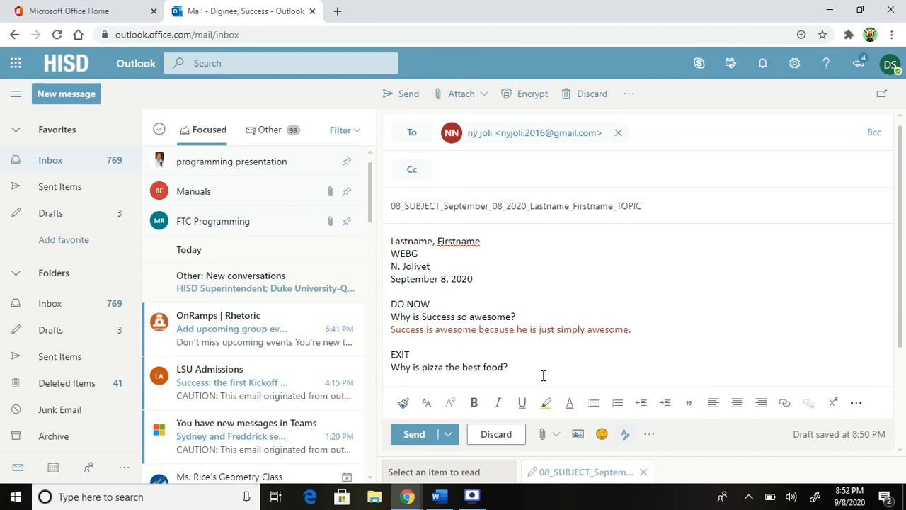
pyautogui.write('Pizza can be combined and cha')
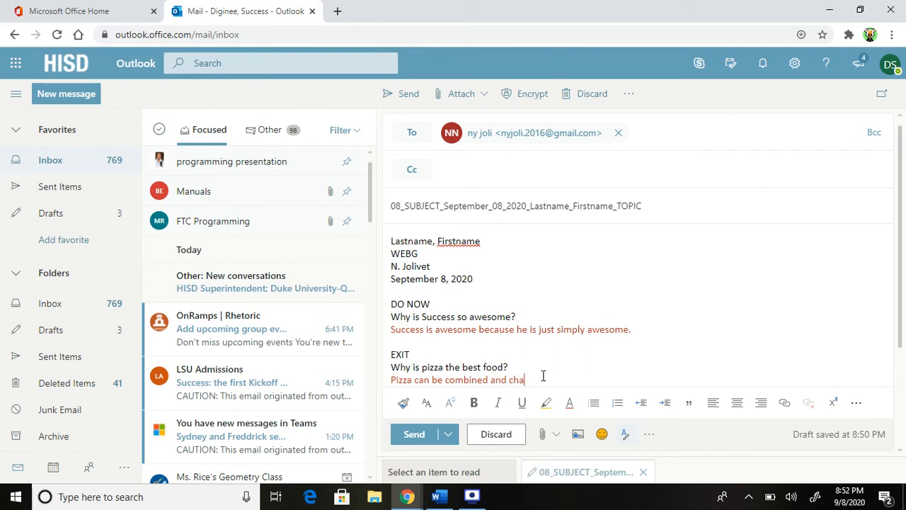
pyautogui.write('nged up in many ways.')
pyautogui.press('BackSpace')
pyautogui.write('!')
pyautogui.scroll(-1, 595, 362)
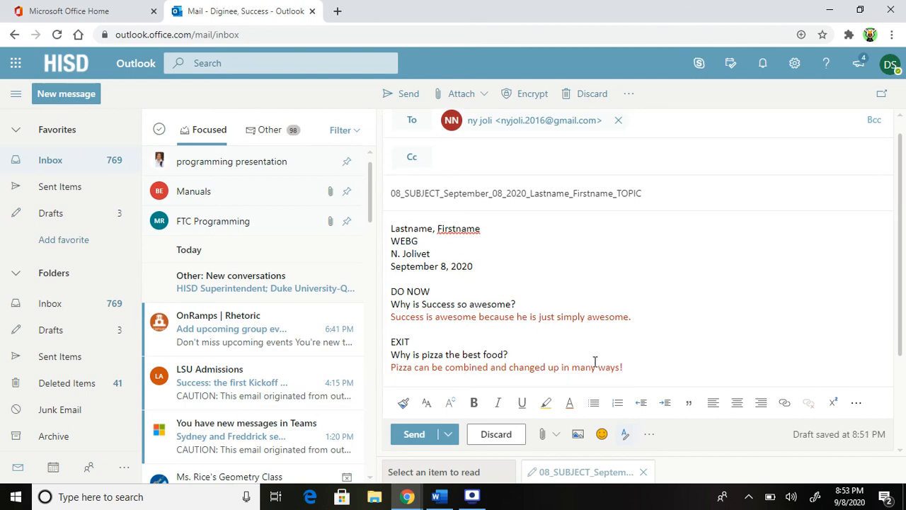
pyautogui.press('Return')
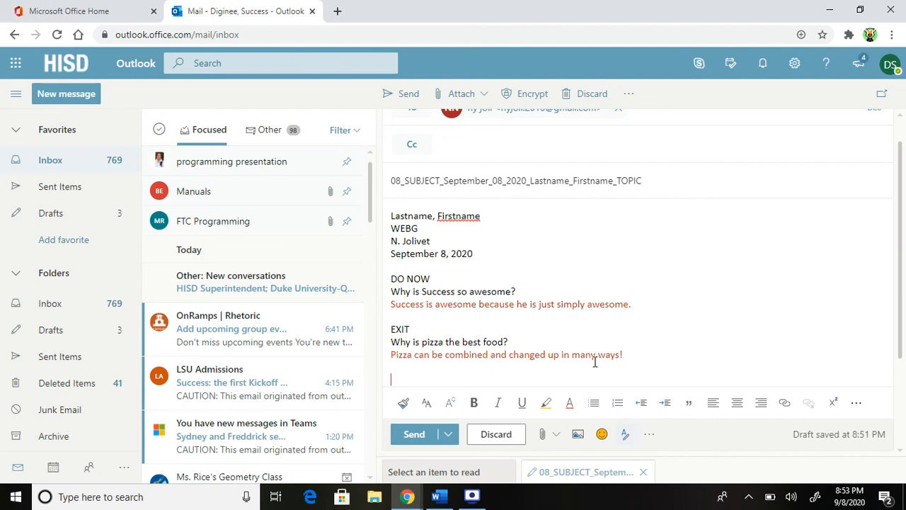
# Paste the captured screenshot of the draft below the EXIT answer
pyautogui.hotkey('ctrl', 'v')
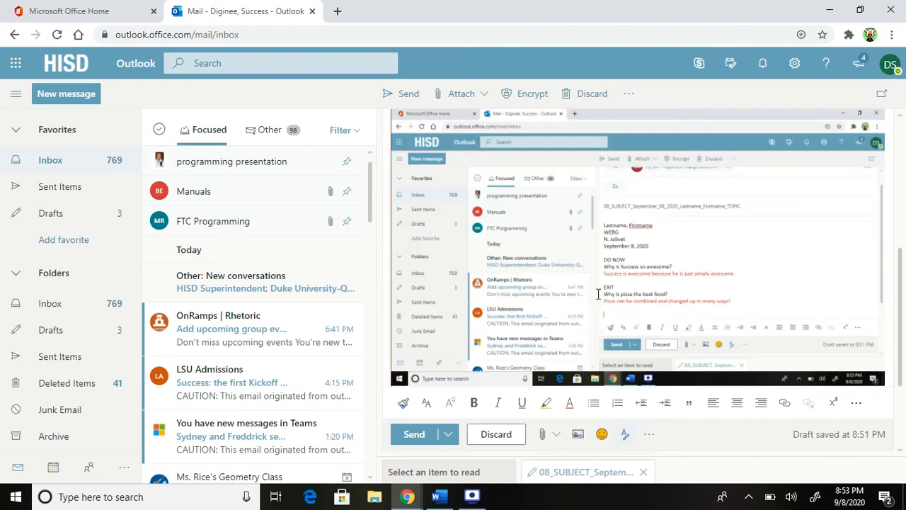
pyautogui.scroll(2, 599, 303)
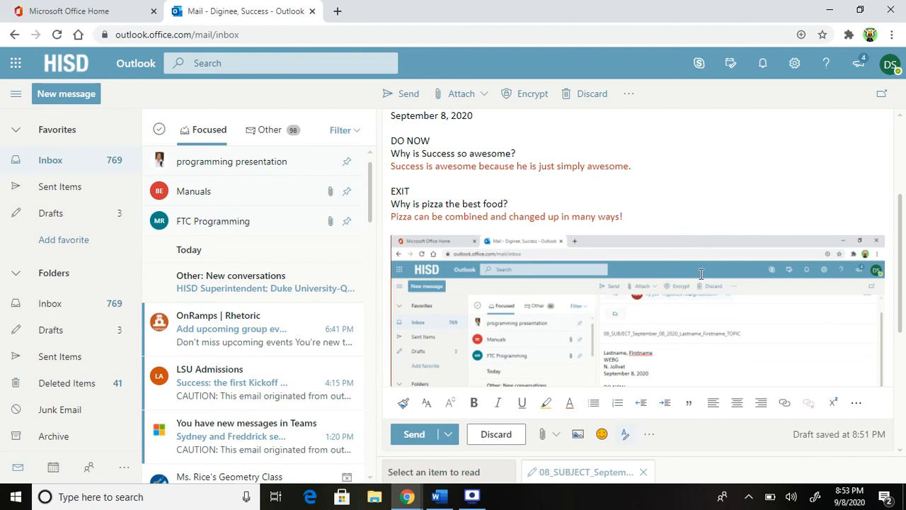
pyautogui.click(470, 496)
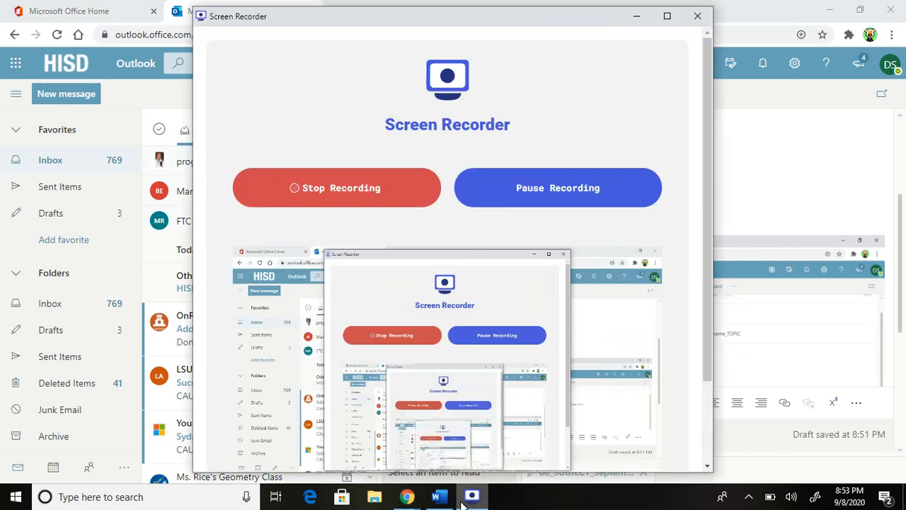